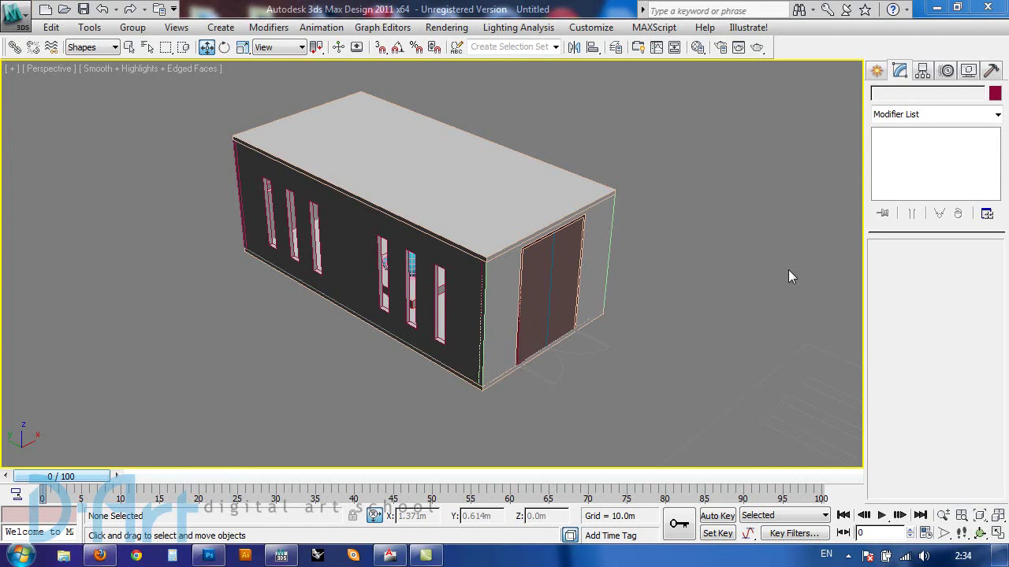
Orbit in close to view the house's windowed long wall and roof
alt+middle_drag(340, 265, 425, 252)
scroll(425, 252, up, 5)
scroll(268, 245, down, 5)
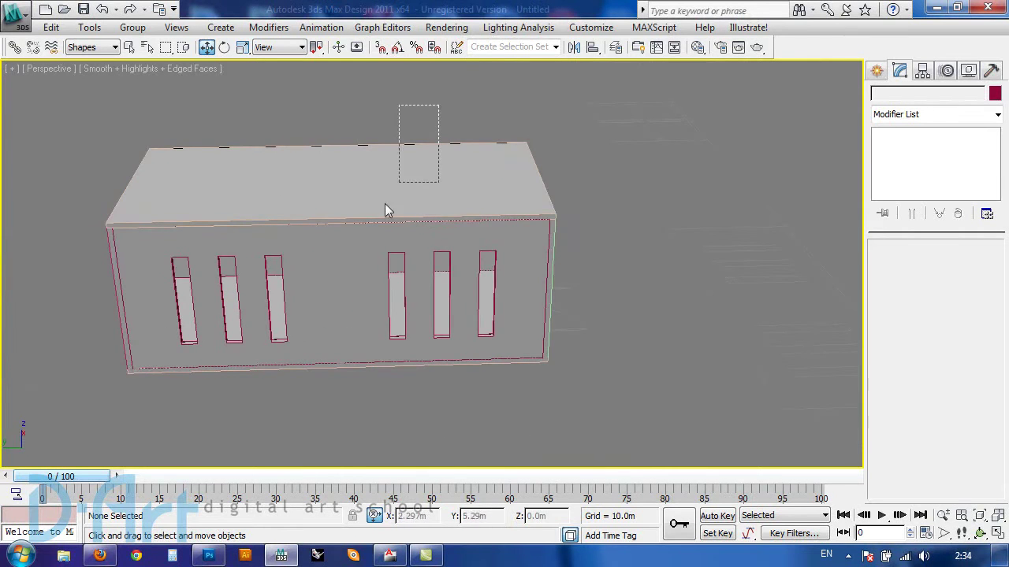
mouse_move(255, 326)
alt+middle_down()
mouse_move(337, 299)
mouse_move(244, 270)
mouse_move(562, 192)
mouse_move(754, 292)
alt+middle_up()
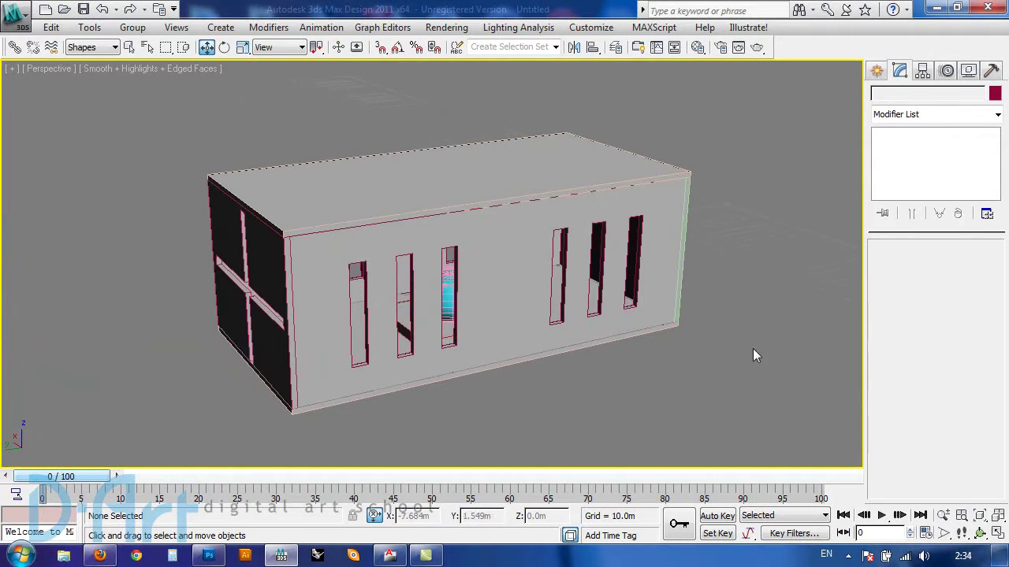
click(979, 533)
right_click(575, 397)
Set the selection filter to All and box-select seven of the house objects
drag(541, 337, 426, 188)
click(92, 47)
click(79, 61)
drag(590, 421, 434, 213)
mouse_move(473, 221)
alt+middle_down()
mouse_move(429, 249)
mouse_move(499, 225)
alt+middle_up()
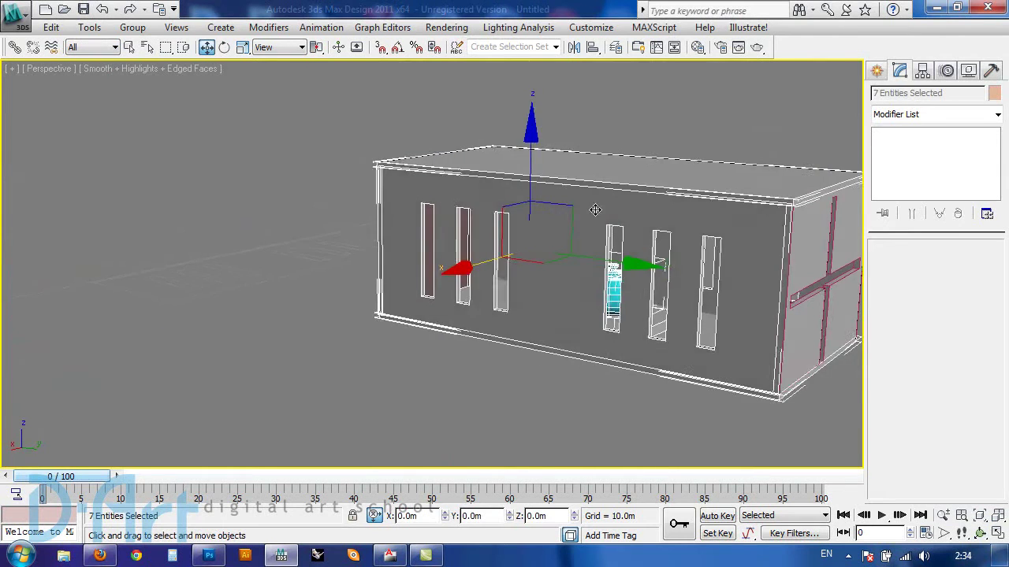
mouse_move(596, 207)
alt+middle_down()
mouse_move(366, 207)
mouse_move(360, 230)
alt+middle_up()
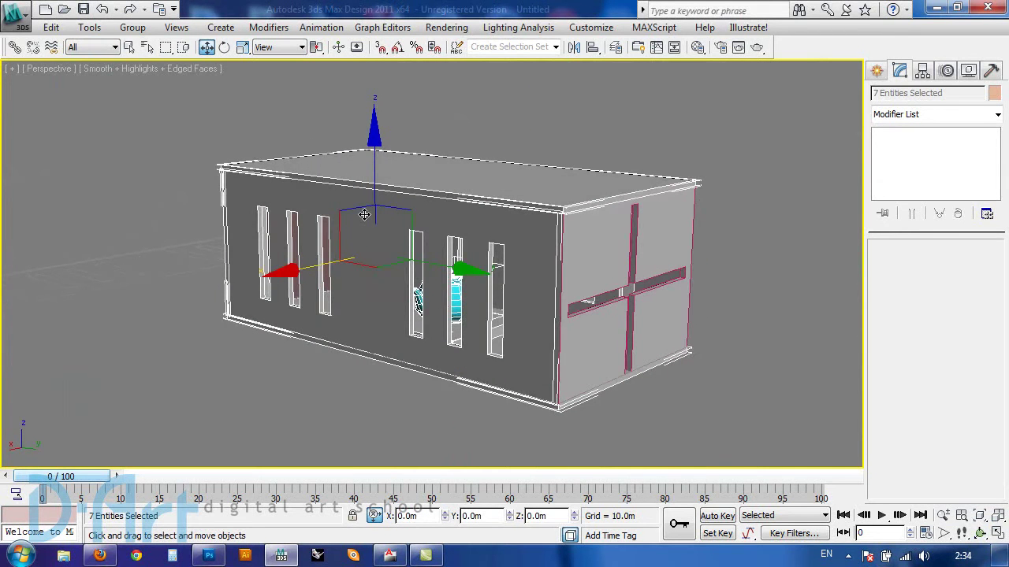
Lift the roof to peek inside, undo the move, and select all eight objects with Ctrl+A
click(577, 109)
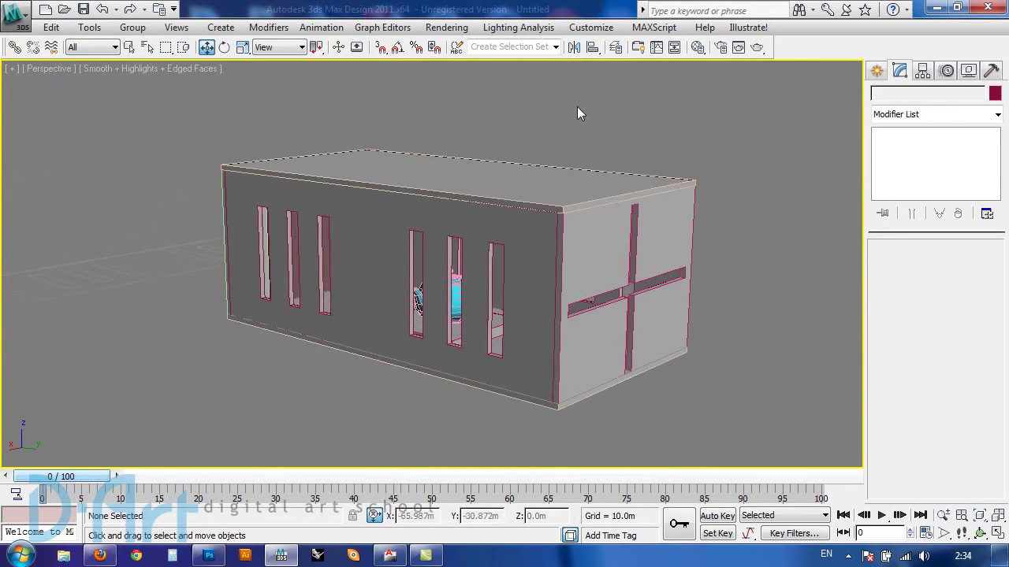
click(480, 190)
alt+middle_drag(485, 196, 466, 244)
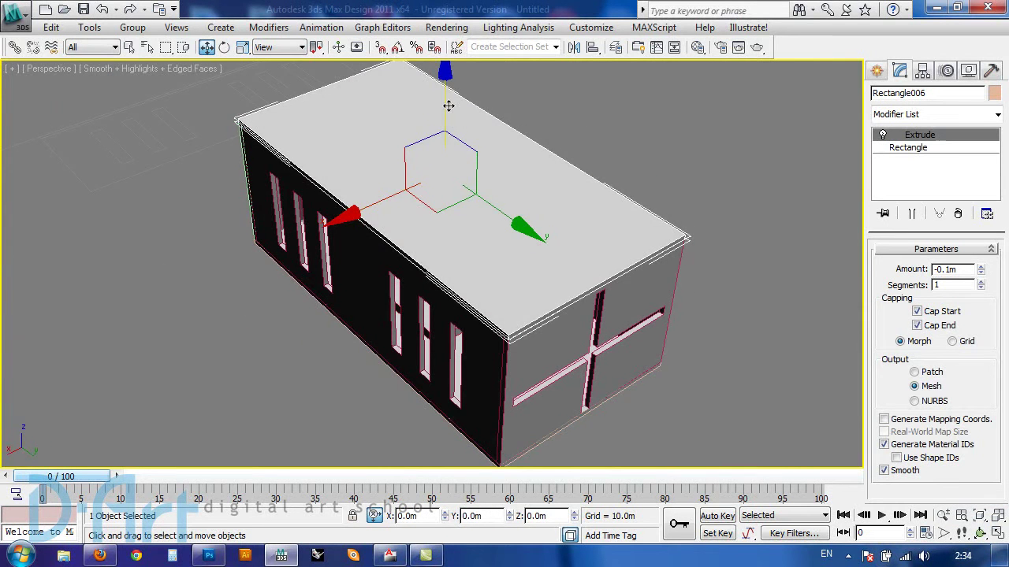
drag(448, 106, 453, 11)
alt+middle_drag(520, 118, 600, 162)
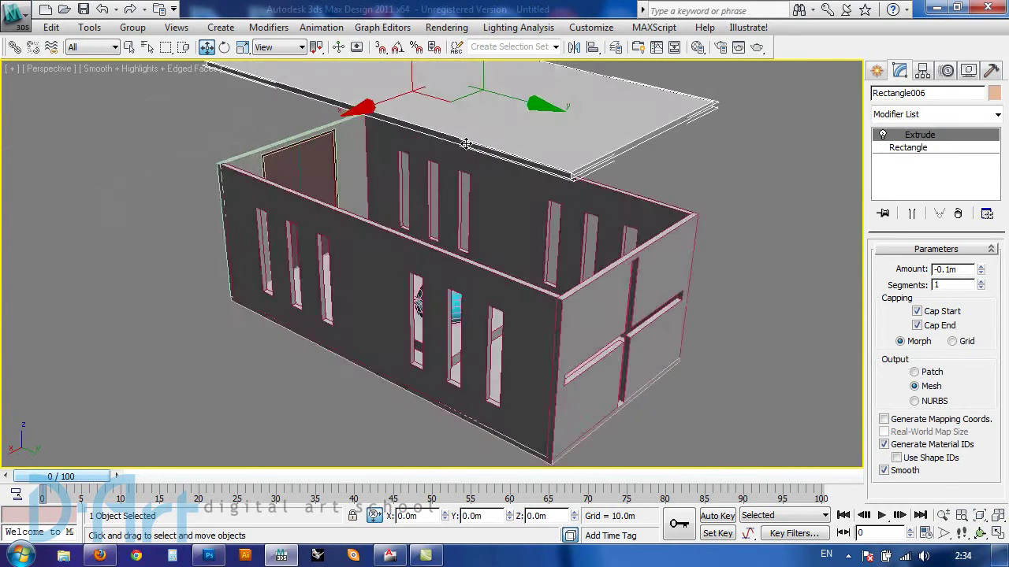
key(ctrl+z)
mouse_move(641, 209)
alt+middle_down()
mouse_move(464, 188)
mouse_move(683, 122)
alt+middle_up()
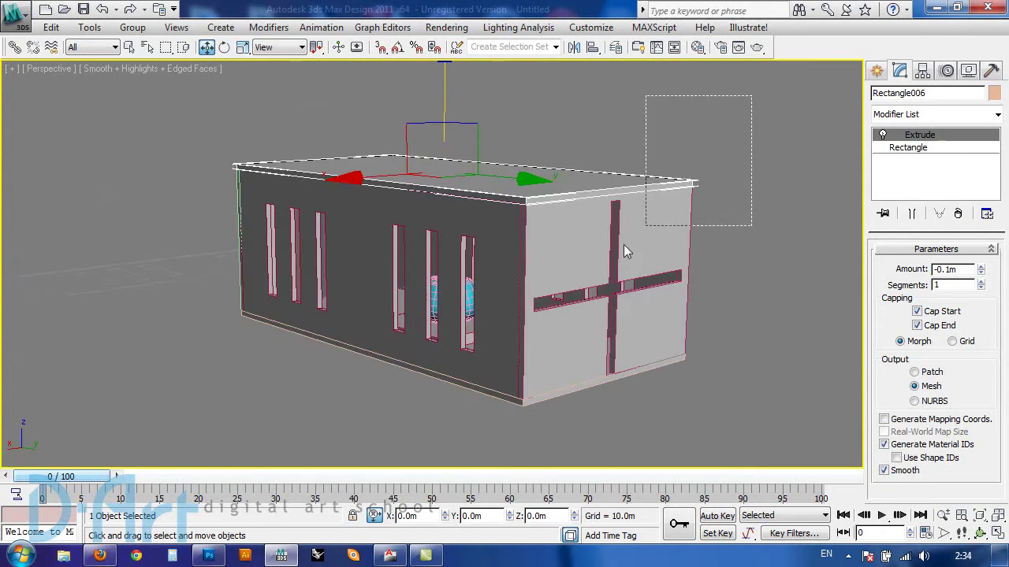
key(ctrl+a)
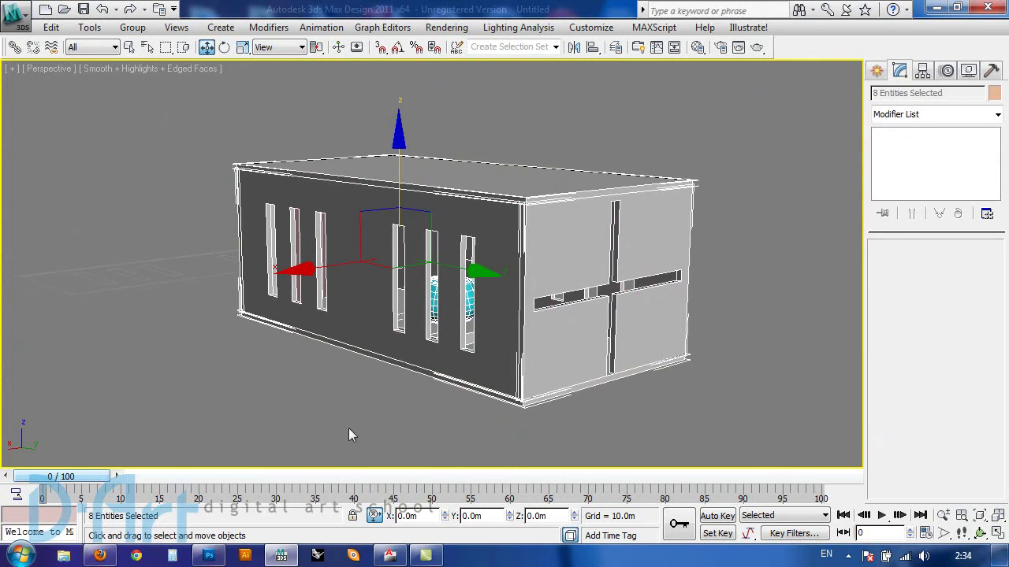
Add a Slice modifier from the Modifier List to the selected house
click(984, 118)
drag(998, 167, 1005, 360)
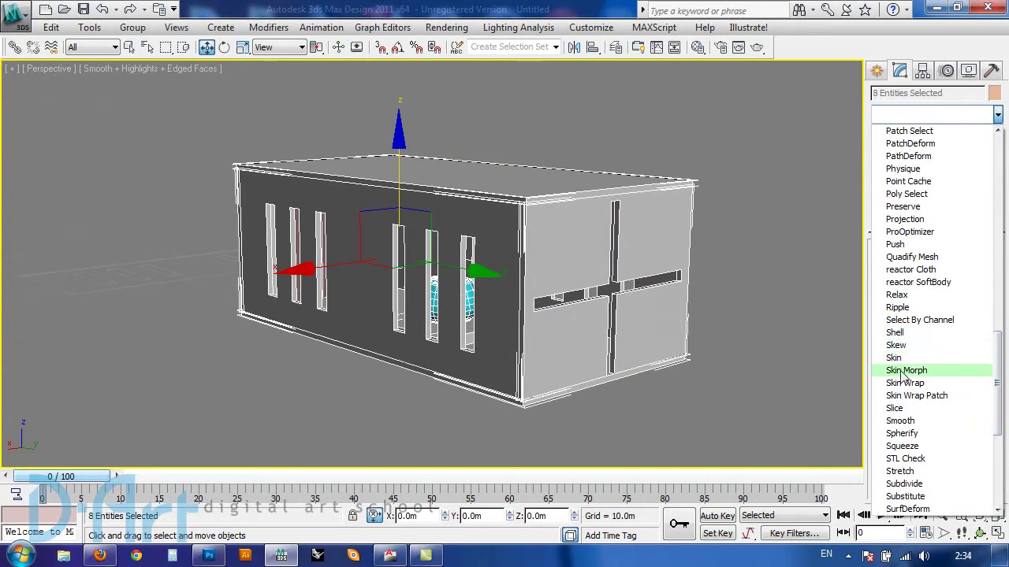
click(897, 409)
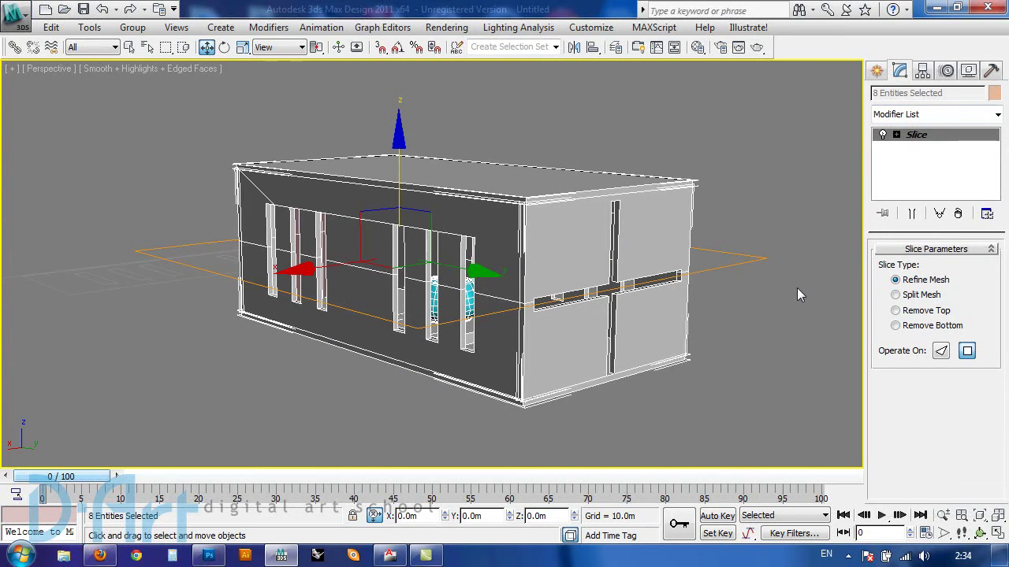
mouse_move(712, 281)
alt+middle_down()
mouse_move(528, 255)
mouse_move(449, 220)
alt+middle_up()
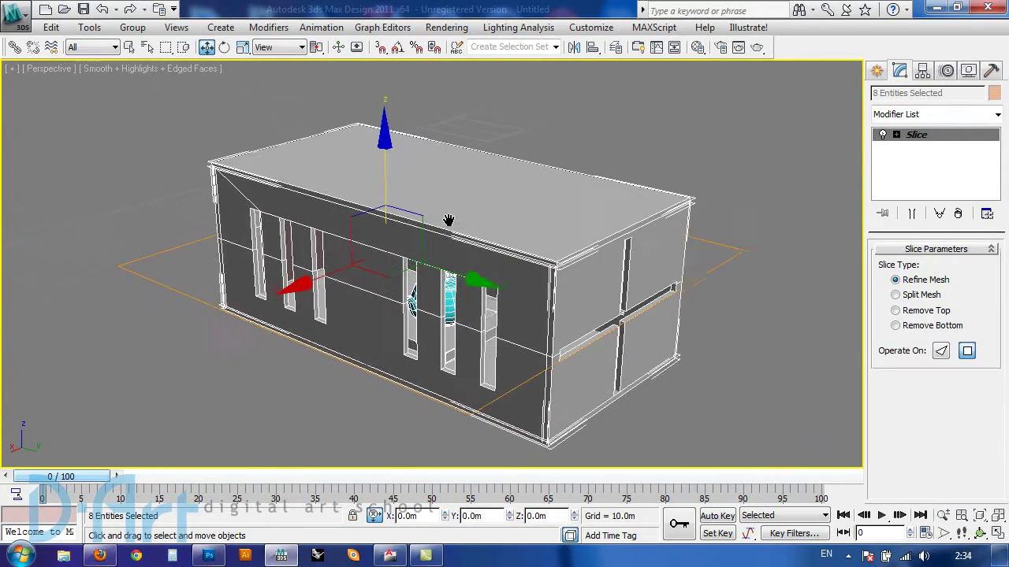
Try Remove Top and Remove Bottom, settling on Remove Top to expose the teapot
click(895, 311)
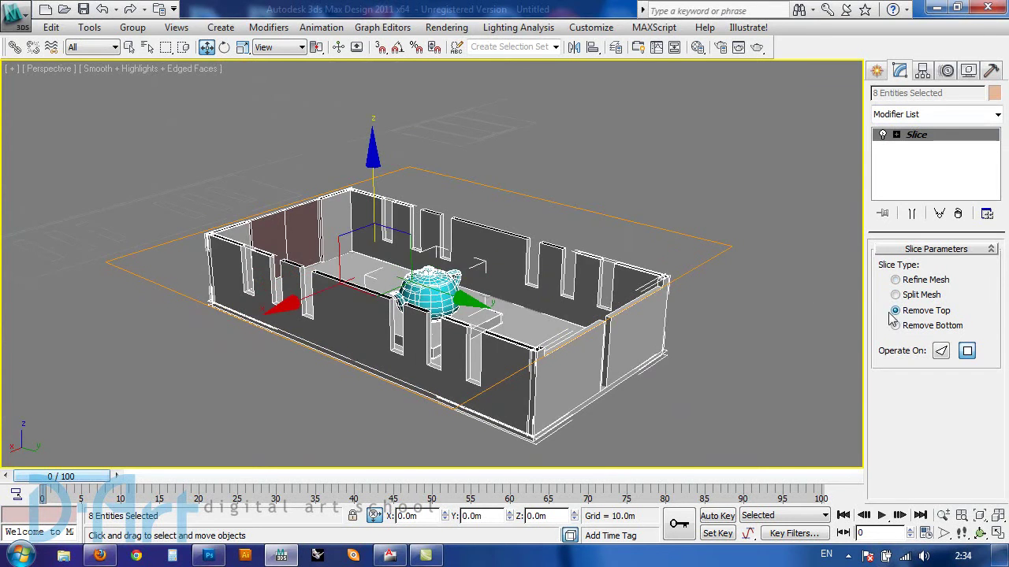
mouse_move(636, 252)
alt+middle_down()
mouse_move(627, 271)
mouse_move(620, 204)
alt+middle_up()
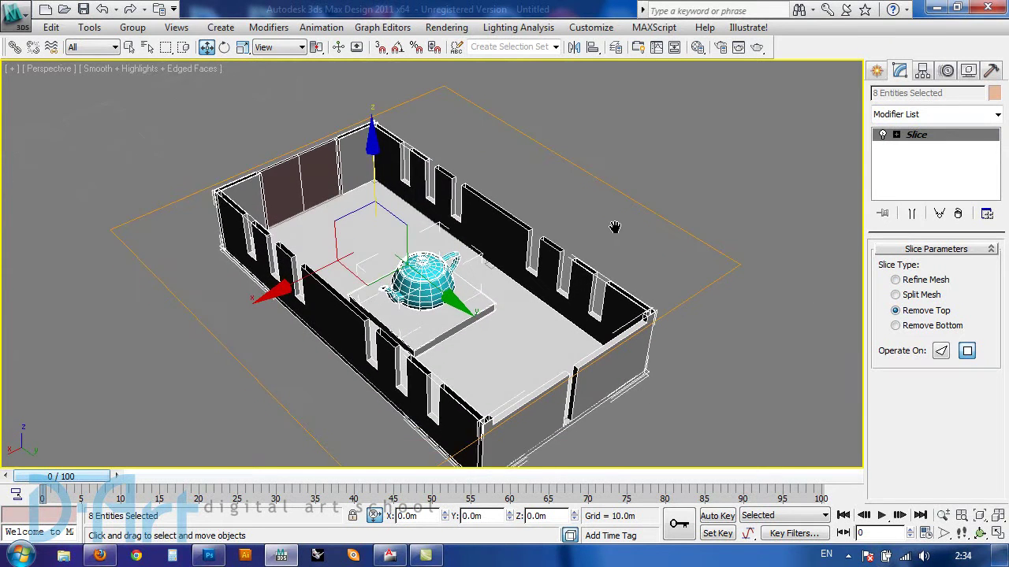
click(895, 325)
alt+middle_drag(572, 287, 574, 195)
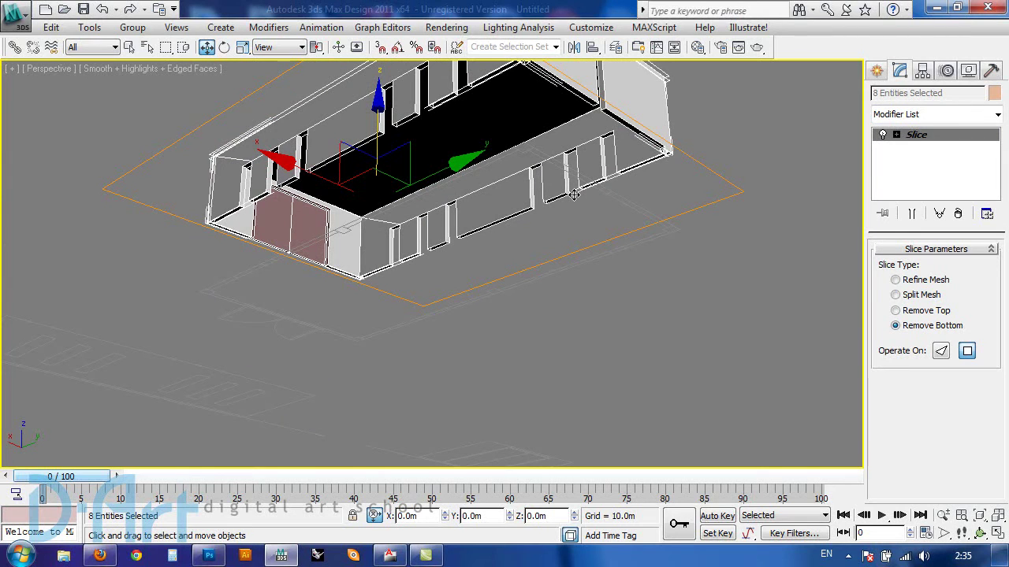
click(896, 310)
mouse_move(650, 190)
alt+middle_down()
mouse_move(585, 191)
mouse_move(601, 300)
mouse_move(597, 227)
mouse_move(580, 248)
mouse_move(537, 248)
alt+middle_up()
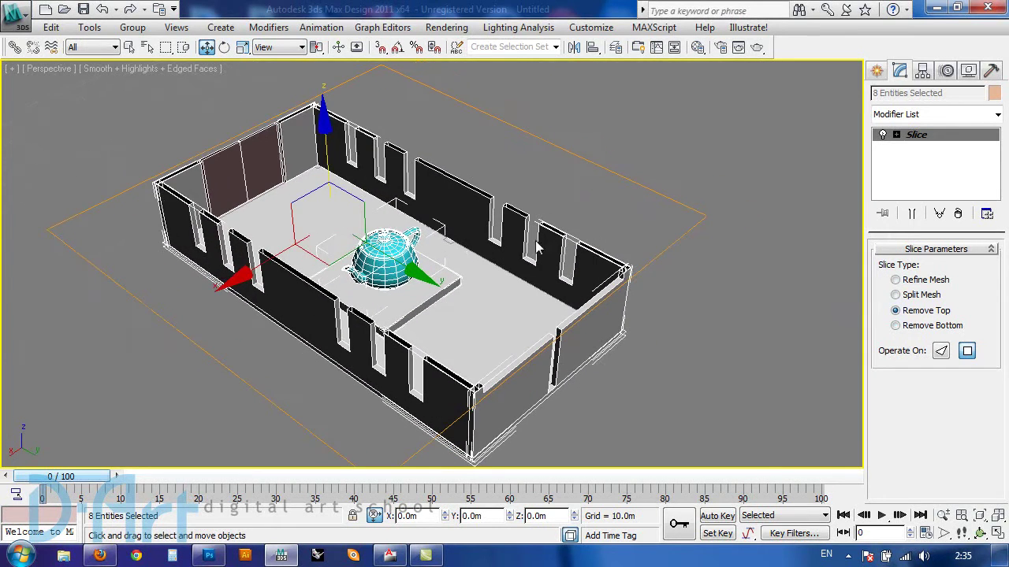
Rotate the Slice Plane sub-object 90 degrees about Y to cut the house vertically
click(896, 136)
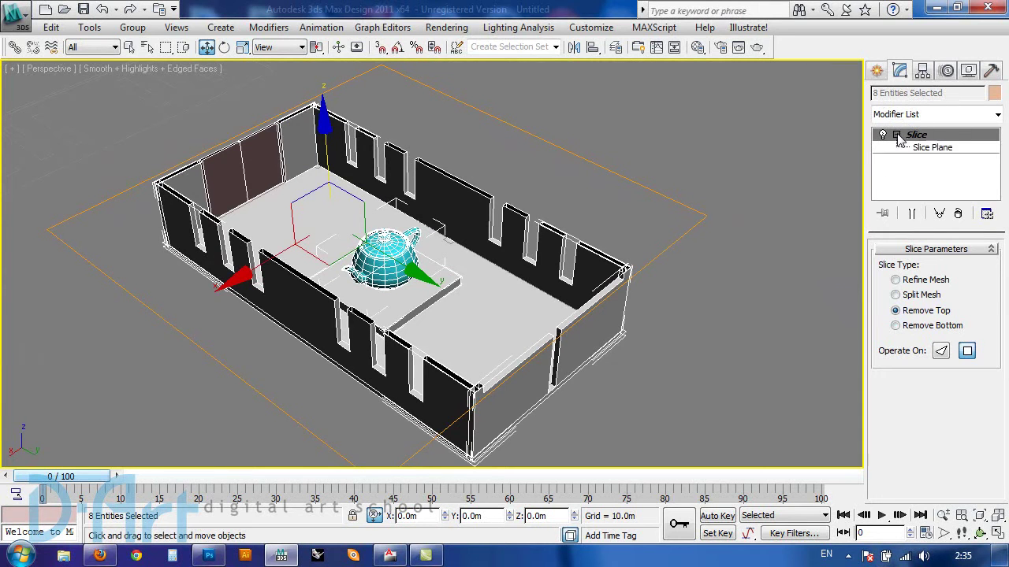
click(931, 148)
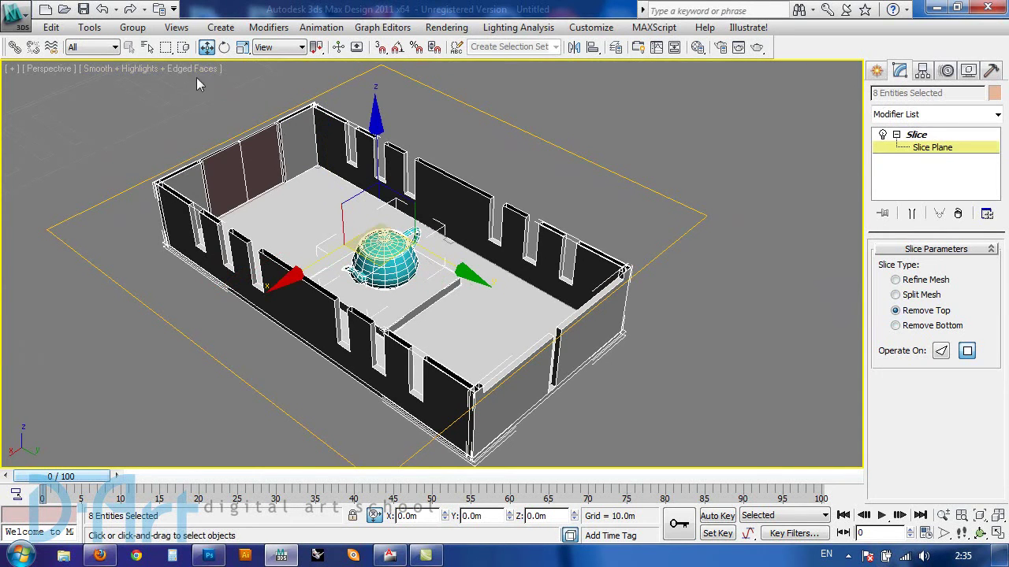
click(224, 48)
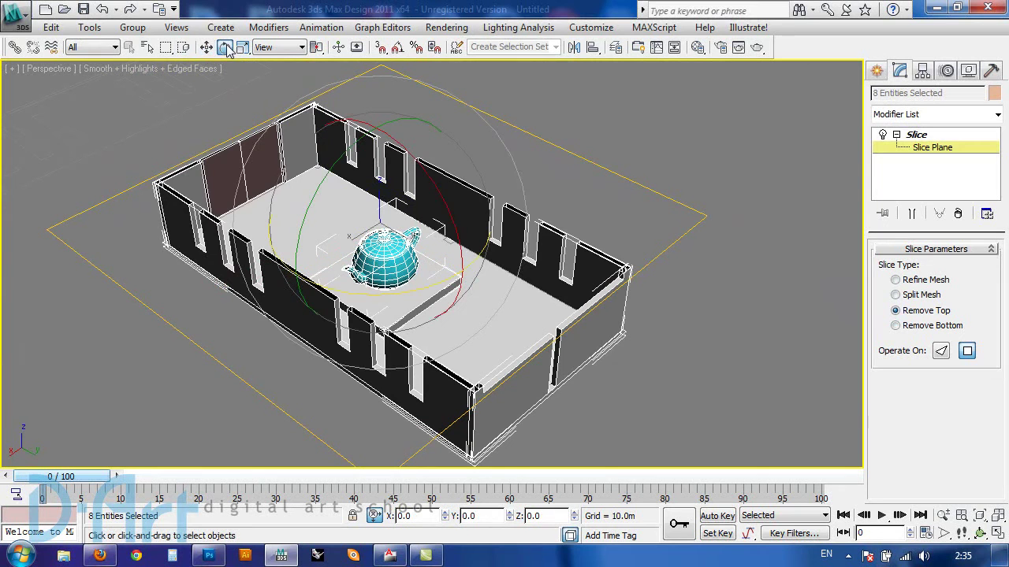
right_click(225, 47)
double_click(661, 176)
key(Return)
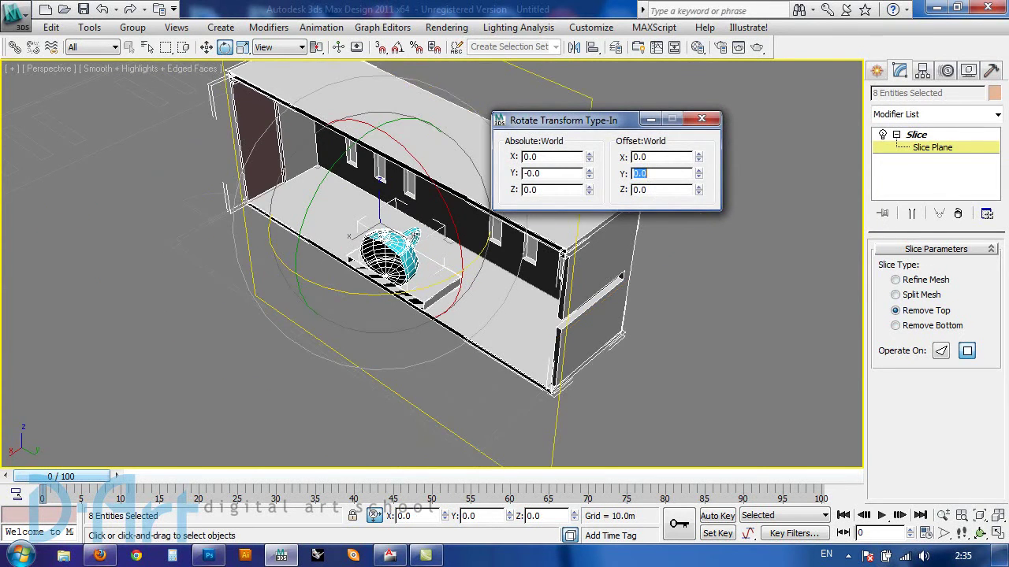
click(701, 119)
mouse_move(265, 233)
alt+middle_down()
mouse_move(354, 192)
mouse_move(459, 165)
mouse_move(438, 202)
mouse_move(443, 171)
mouse_move(466, 172)
mouse_move(440, 267)
alt+middle_up()
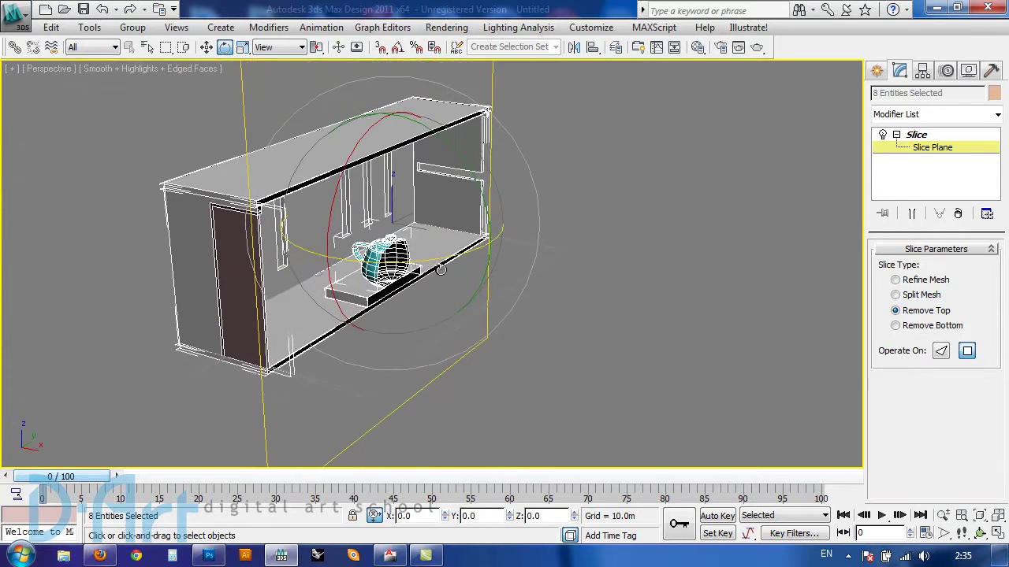
Switch the slice to Remove Bottom and pick Move for the slice plane from the quad menu
click(895, 326)
mouse_move(313, 258)
alt+middle_down()
mouse_move(481, 273)
mouse_move(482, 224)
mouse_move(464, 254)
alt+middle_up()
right_click(753, 178)
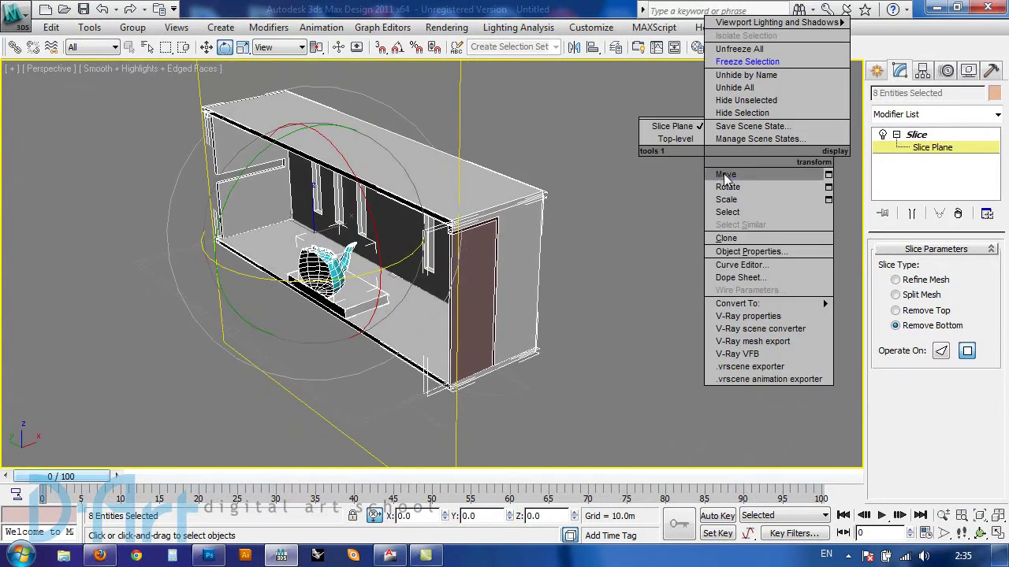
click(719, 178)
mouse_move(634, 248)
alt+middle_down()
mouse_move(546, 268)
mouse_move(163, 246)
mouse_move(297, 213)
alt+middle_up()
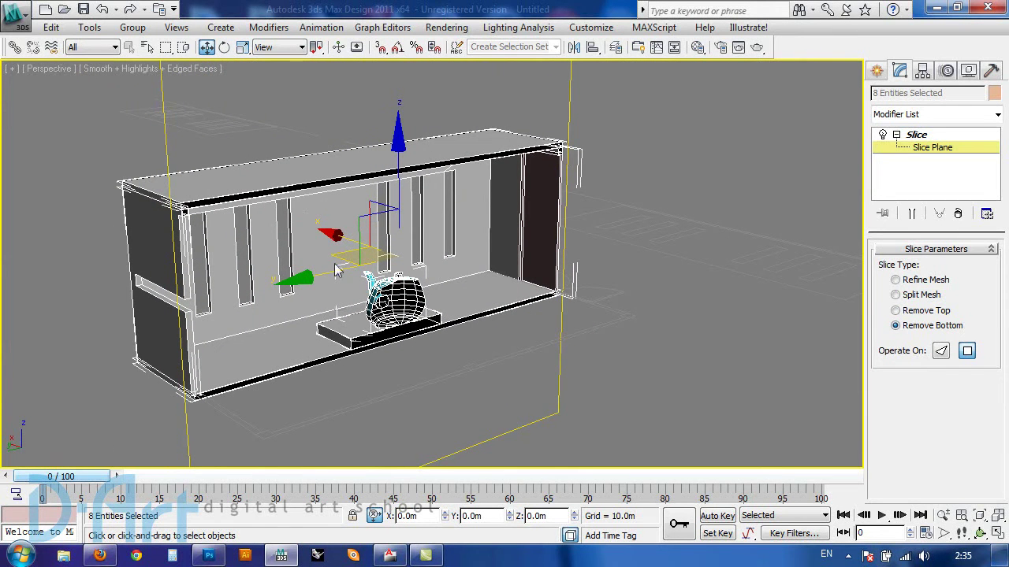
scroll(479, 370, up, 2)
scroll(627, 360, up, 2)
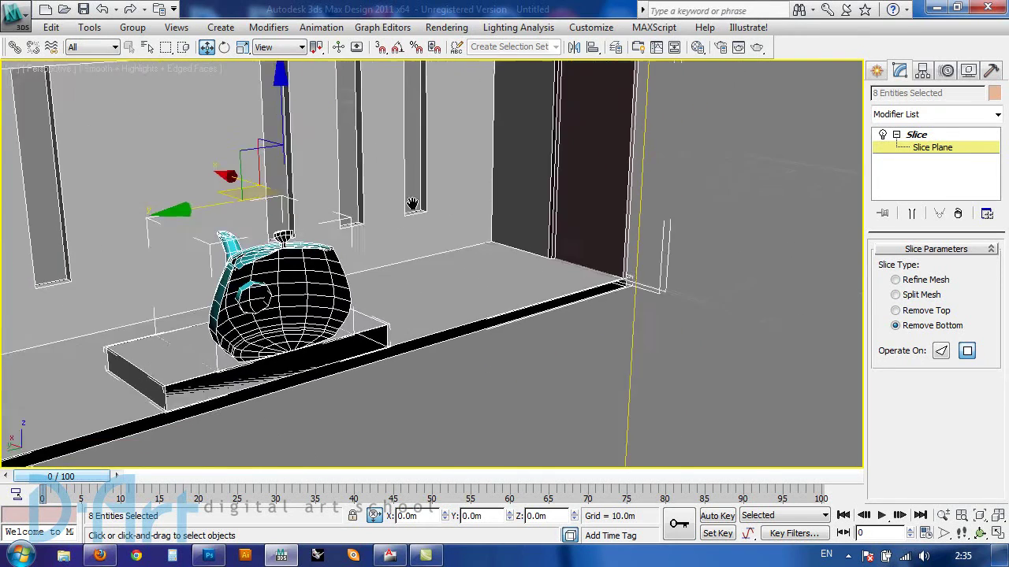
scroll(363, 352, up, 2)
scroll(363, 353, up, 1)
scroll(574, 304, down, 1)
scroll(555, 328, down, 2)
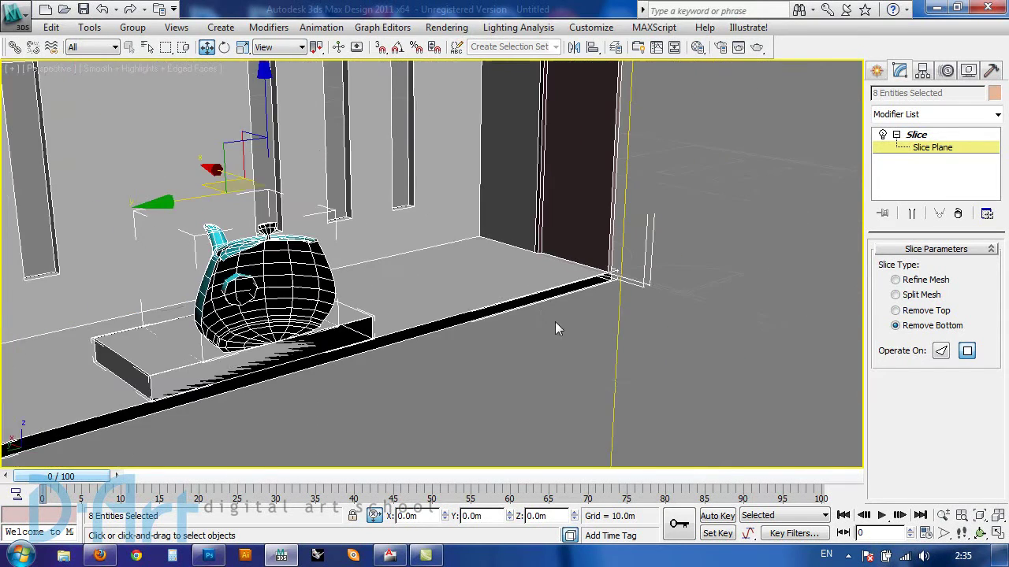
mouse_move(331, 177)
alt+middle_down()
mouse_move(457, 253)
mouse_move(657, 441)
mouse_move(272, 322)
mouse_move(324, 123)
alt+middle_up()
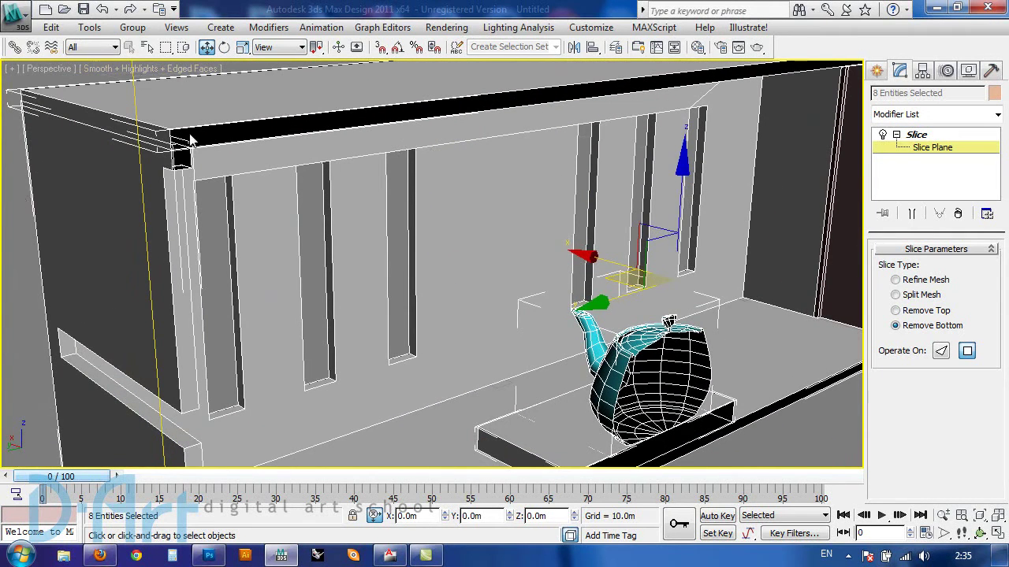
scroll(295, 207, down, 2)
scroll(322, 218, down, 3)
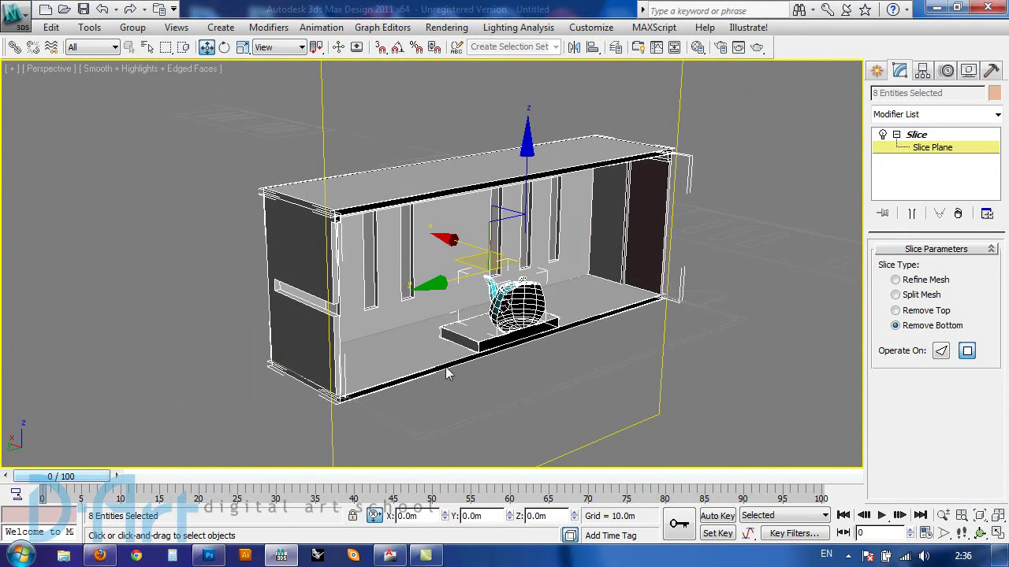
scroll(540, 331, up, 3)
scroll(541, 331, down, 1)
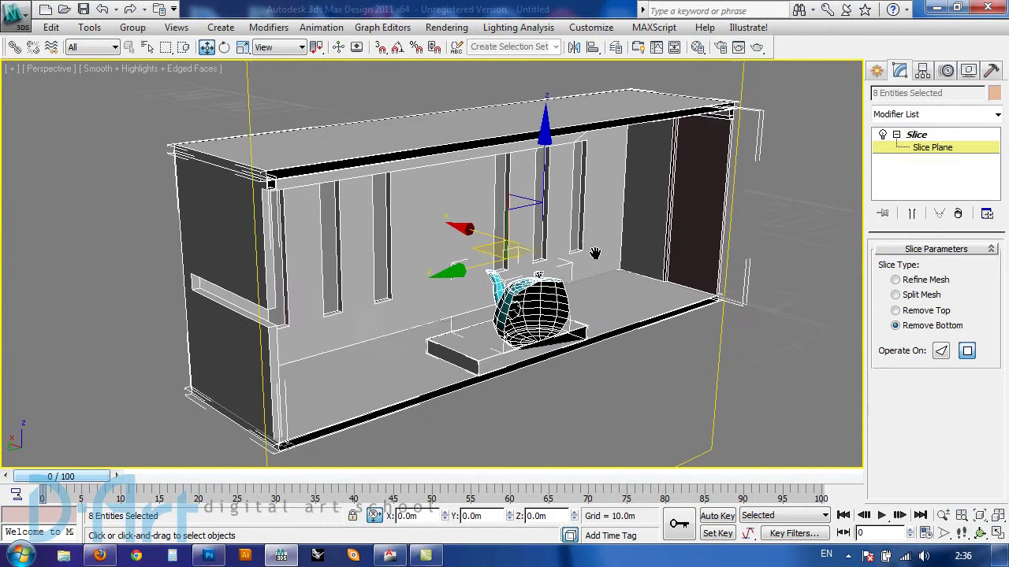
middle_drag(619, 279, 583, 251)
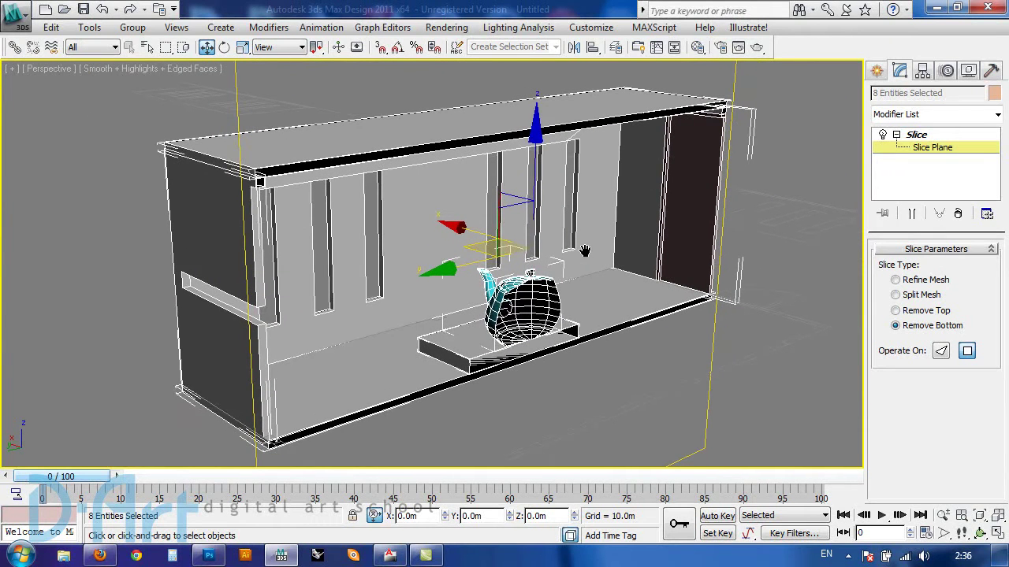
Exit the Slice Plane sub-object, add a Cap Holes modifier, and deselect to inspect the capped section
click(945, 136)
click(997, 115)
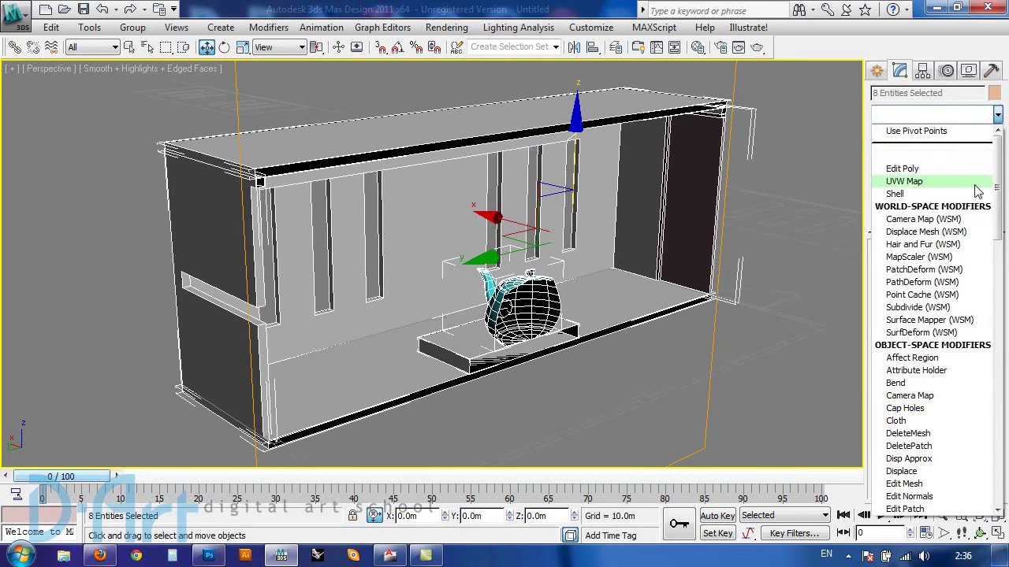
scroll(977, 189, down, 2)
scroll(949, 157, down, 5)
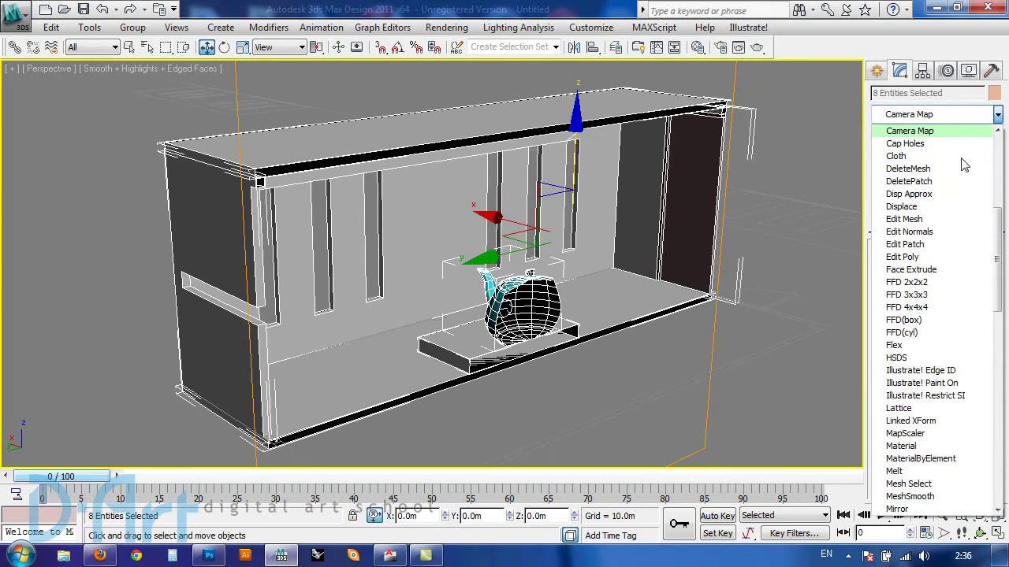
click(905, 144)
click(831, 247)
mouse_move(617, 298)
alt+middle_down()
mouse_move(544, 275)
mouse_move(536, 255)
mouse_move(210, 168)
mouse_move(446, 212)
mouse_move(187, 219)
mouse_move(114, 209)
alt+middle_up()
mouse_move(478, 160)
alt+middle_down()
mouse_move(477, 208)
mouse_move(457, 234)
mouse_move(368, 254)
mouse_move(433, 257)
mouse_move(446, 203)
mouse_move(334, 131)
alt+middle_up()
scroll(476, 207, down, 4)
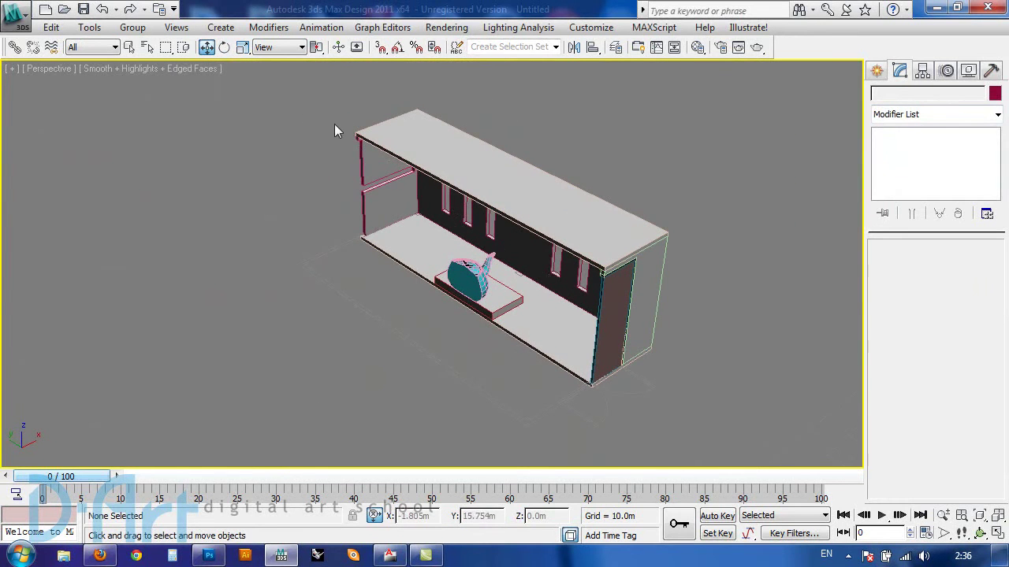
Box-select the sliced house, Shift-drag it left to clone one copy, and select the copy's Slice modifier
drag(316, 77, 697, 422)
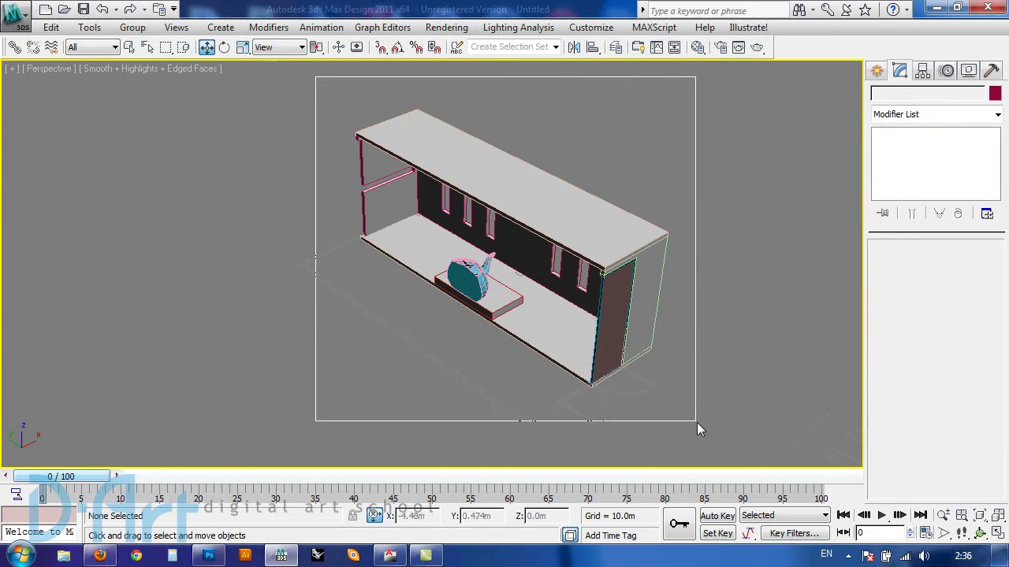
alt+middle_drag(661, 359, 589, 231)
mouse_move(590, 231)
shift+mouse_down()
mouse_move(401, 322)
mouse_move(420, 315)
shift+mouse_up()
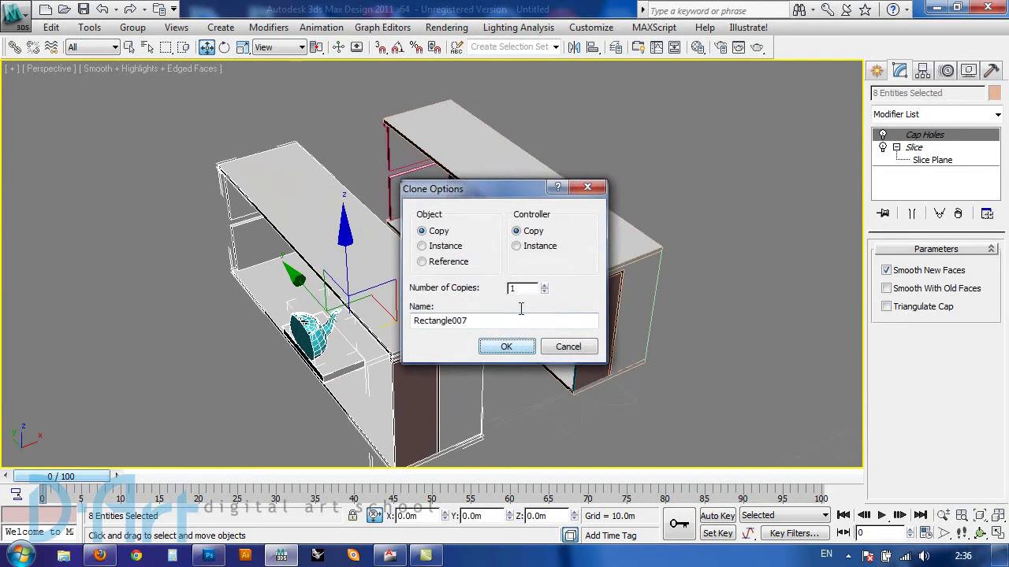
click(506, 346)
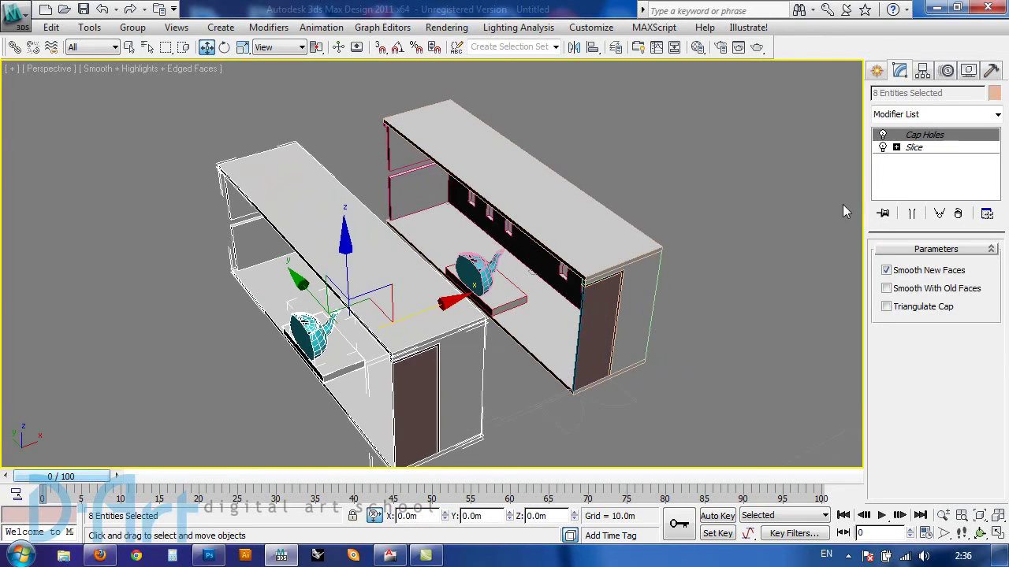
click(914, 147)
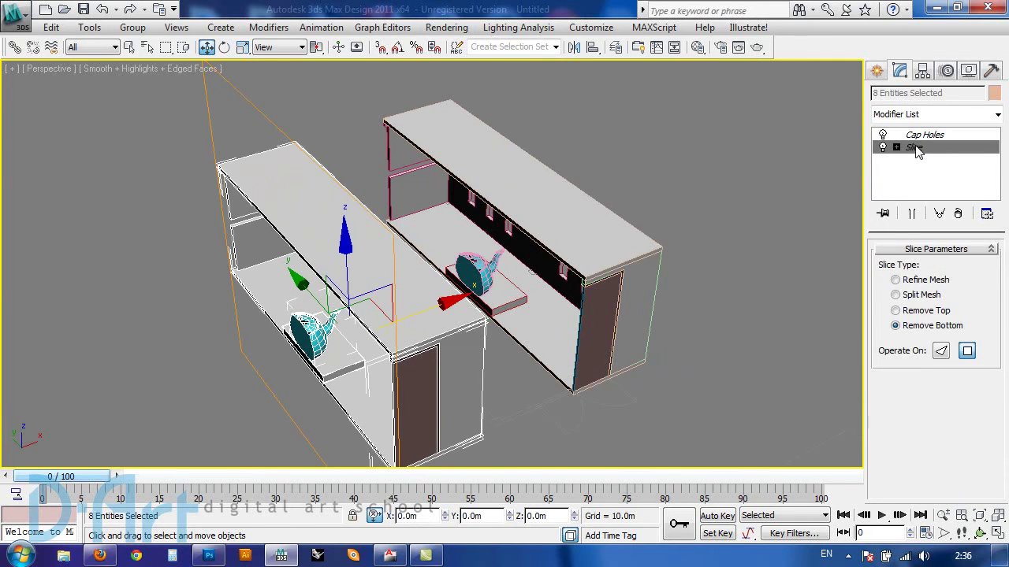
Set the copy's Slice type to Remove Top and deselect to view the shelf and teapot
click(895, 310)
alt+middle_drag(551, 268, 457, 263)
click(516, 255)
mouse_move(516, 255)
alt+middle_down()
mouse_move(425, 333)
mouse_move(576, 135)
alt+middle_up()
scroll(576, 135, up, 5)
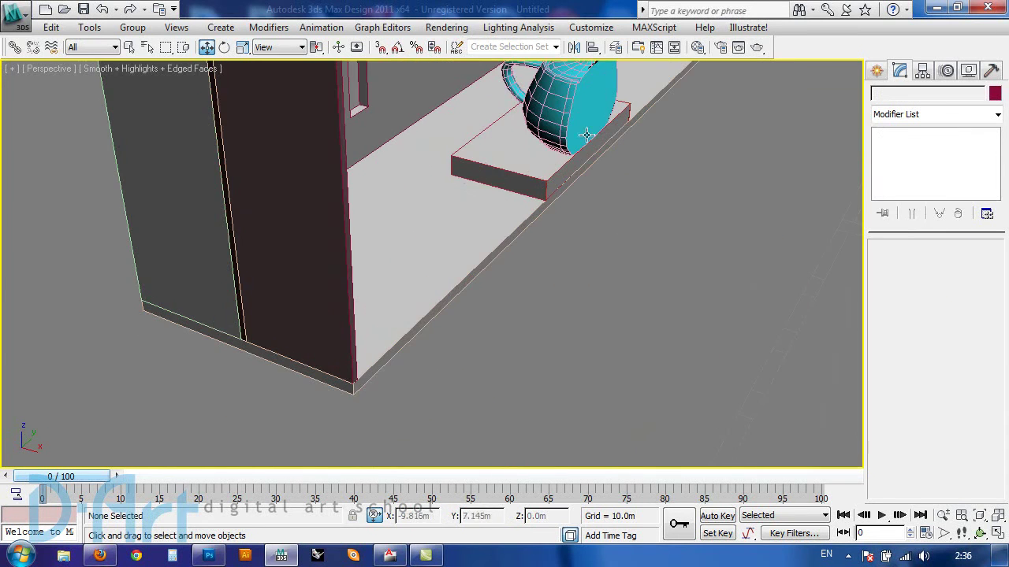
scroll(586, 136, down, 5)
mouse_move(489, 220)
alt+middle_down()
mouse_move(394, 289)
mouse_move(506, 305)
mouse_move(591, 299)
mouse_move(635, 282)
mouse_move(517, 343)
mouse_move(647, 252)
mouse_move(627, 315)
mouse_move(597, 355)
alt+middle_up()
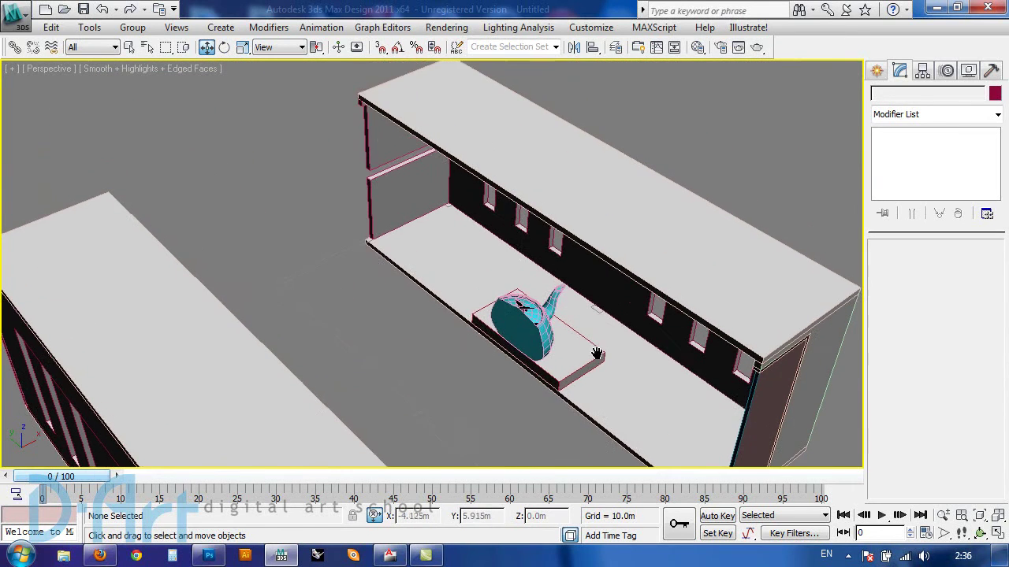
Orbit, zoom out and pan to frame both house halves side by side
mouse_move(609, 263)
alt+middle_down()
mouse_move(573, 281)
mouse_move(466, 282)
alt+middle_up()
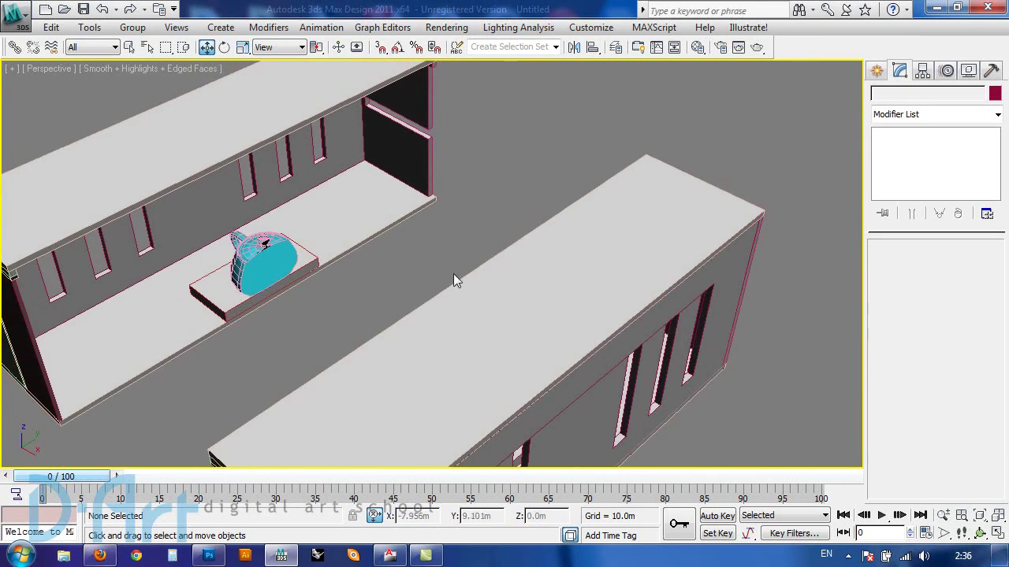
scroll(536, 275, down, 2)
scroll(607, 274, down, 1)
scroll(604, 279, down, 2)
scroll(504, 268, down, 1)
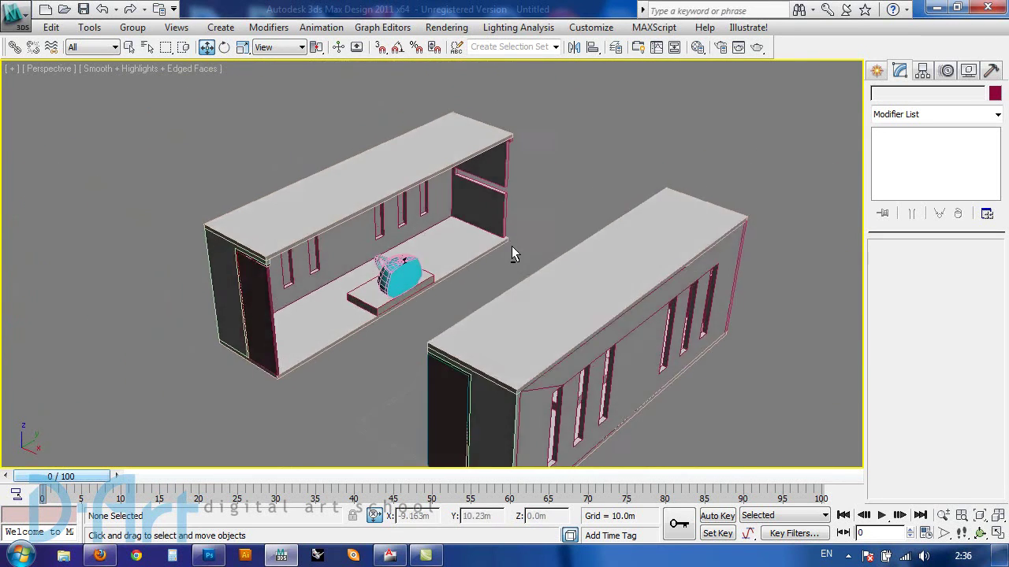
middle_drag(527, 236, 482, 172)
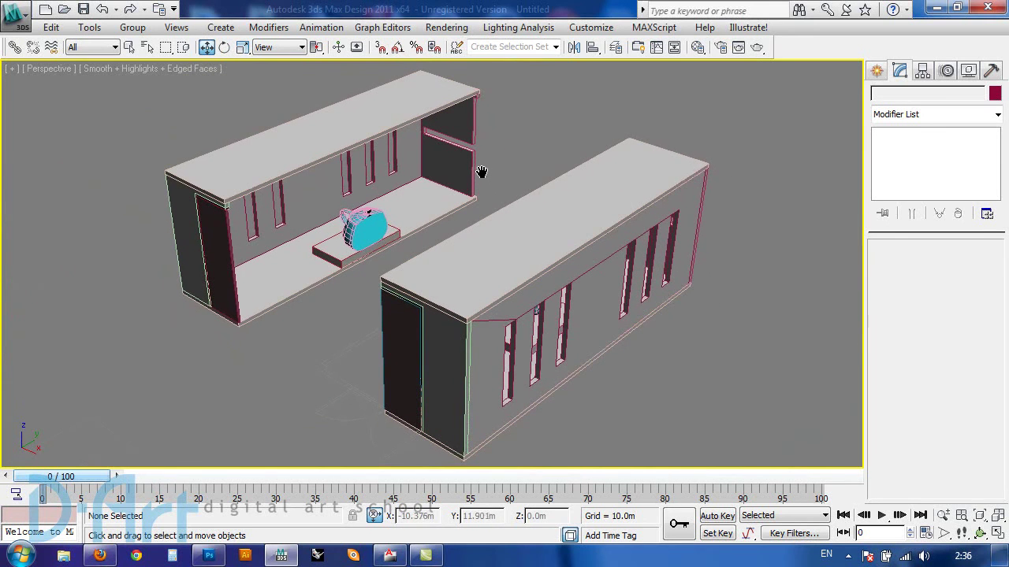